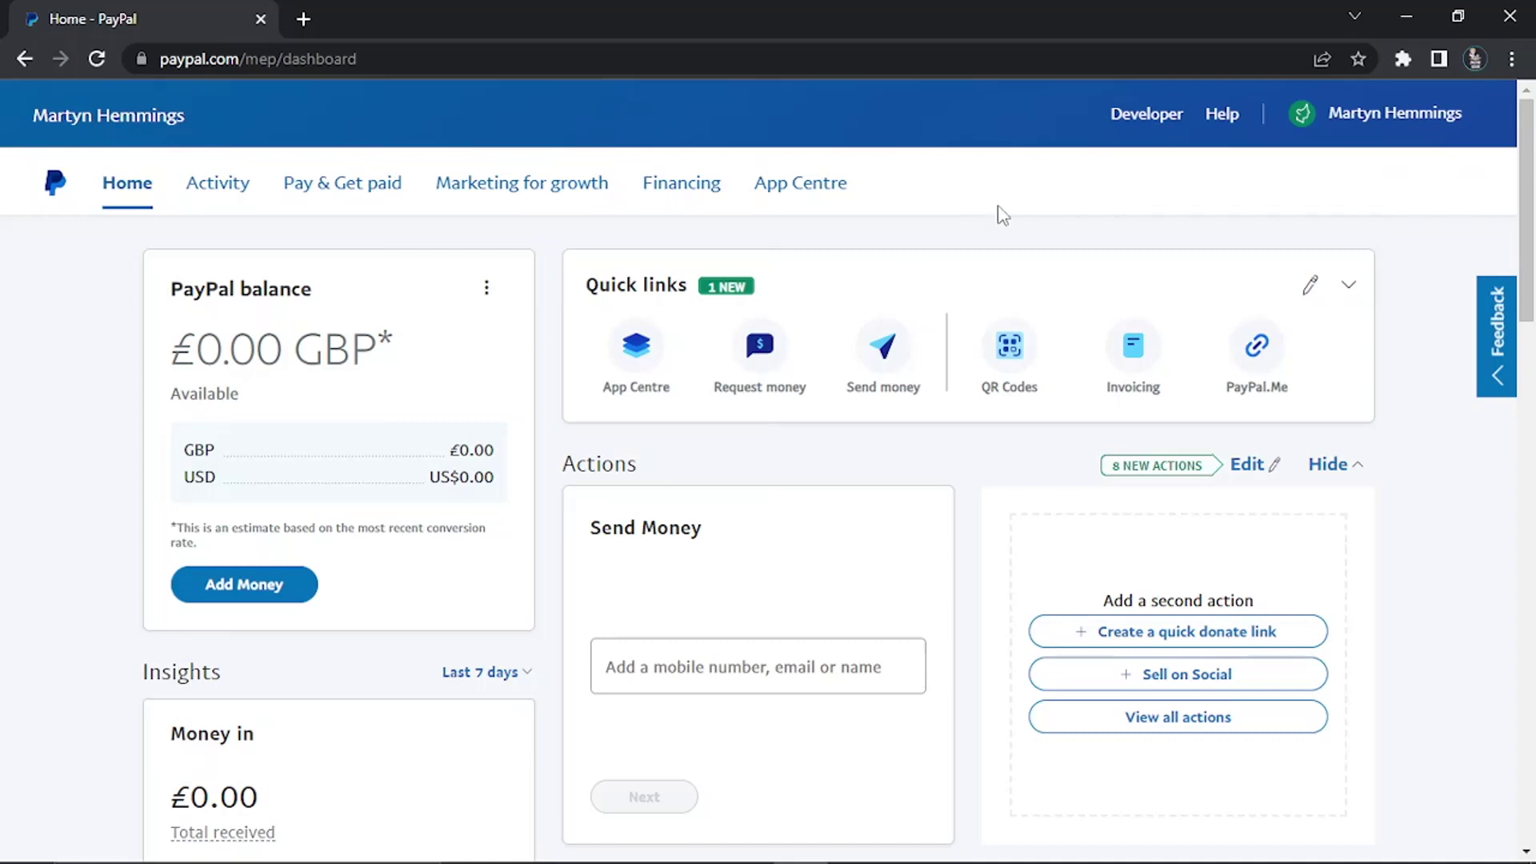
# Go to the profile settings from the account menu
pyautogui.click(1377, 113)
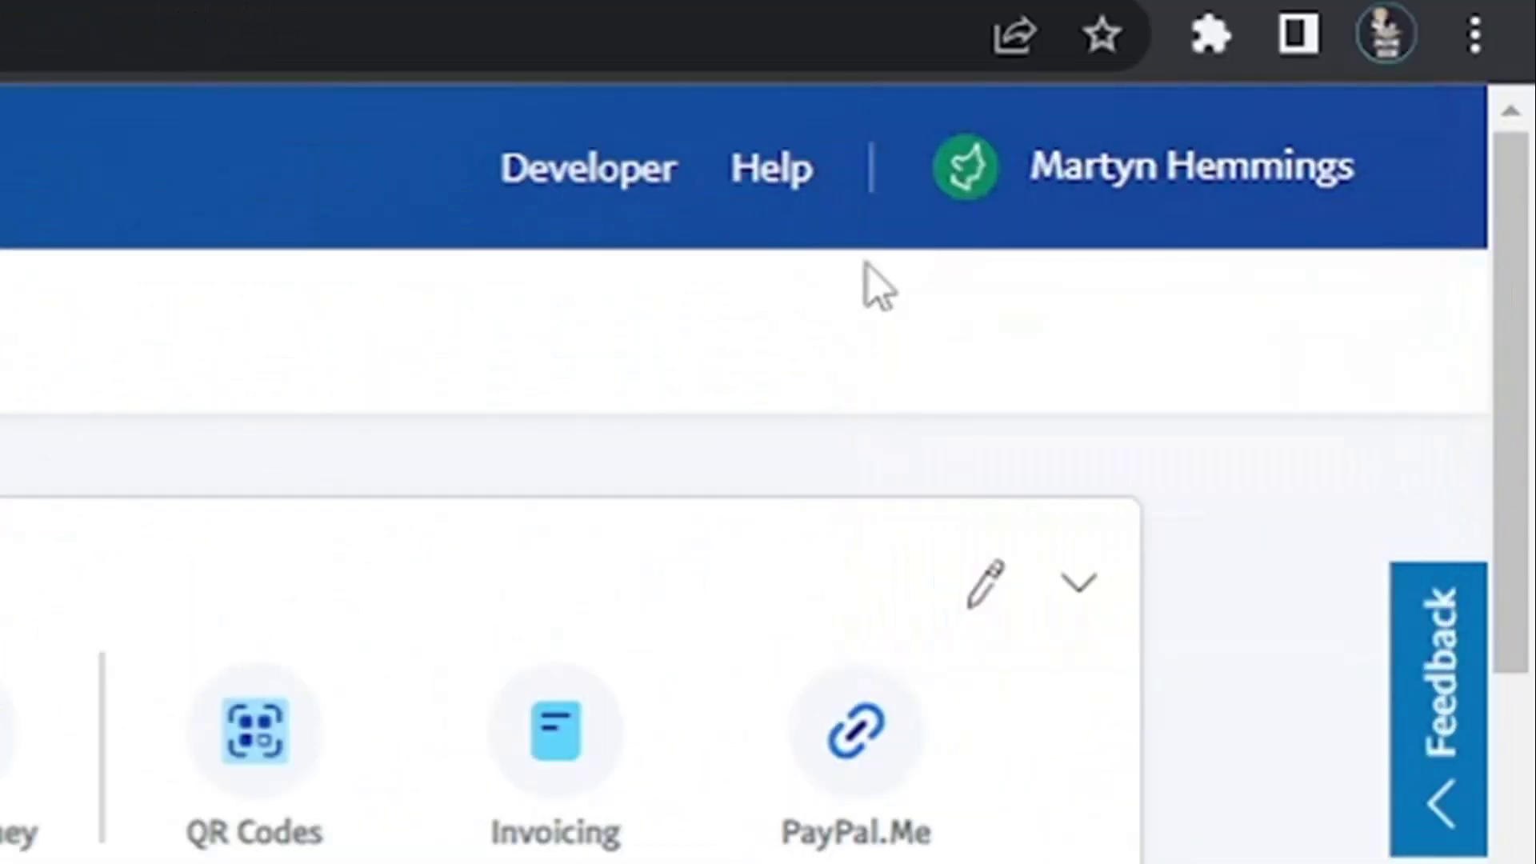
pyautogui.moveTo(1208, 216)
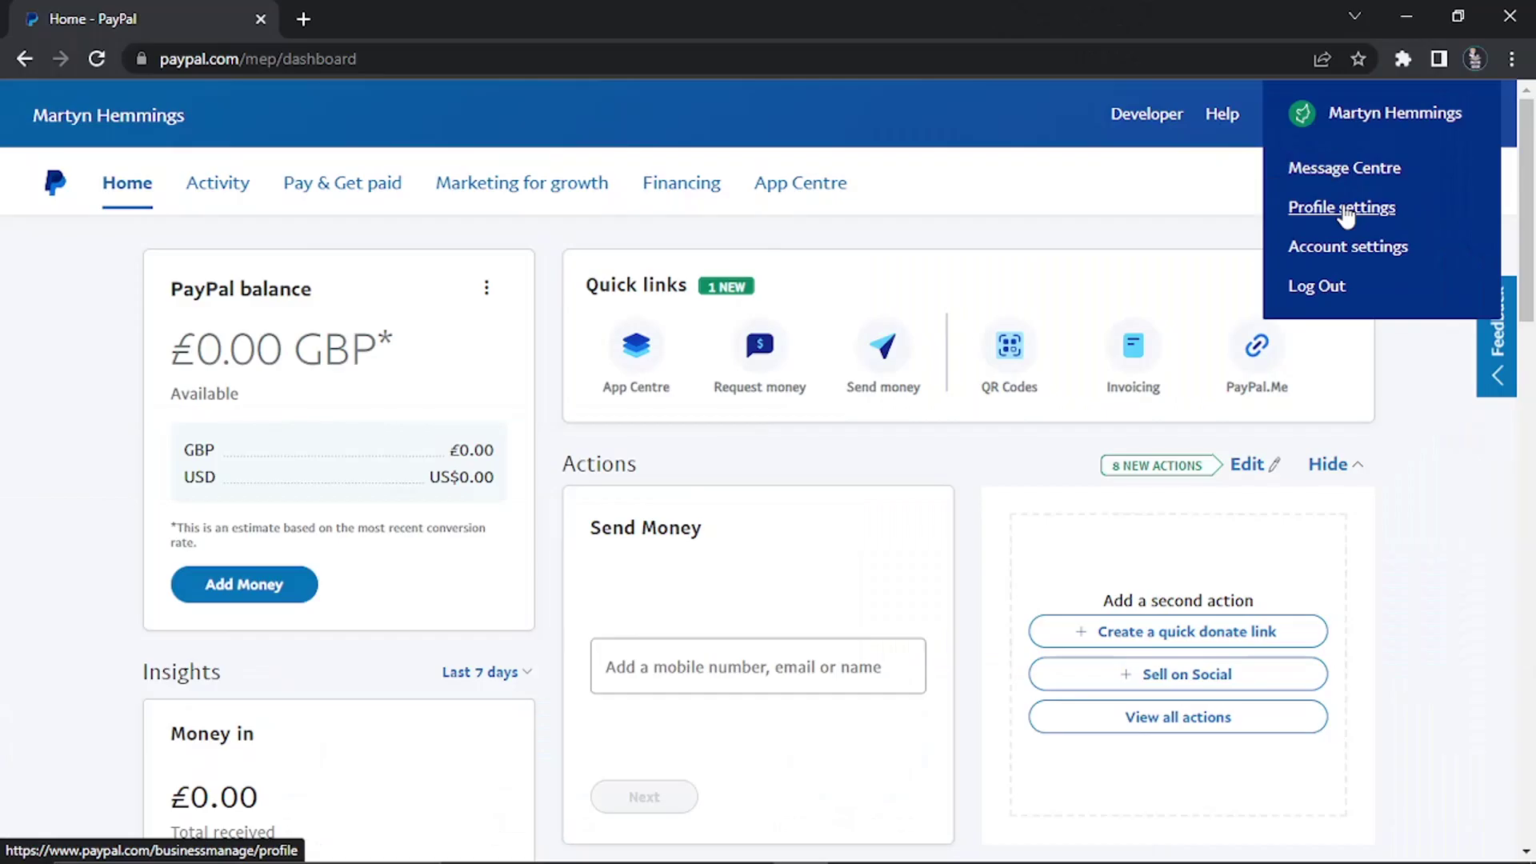
pyautogui.click(1347, 210)
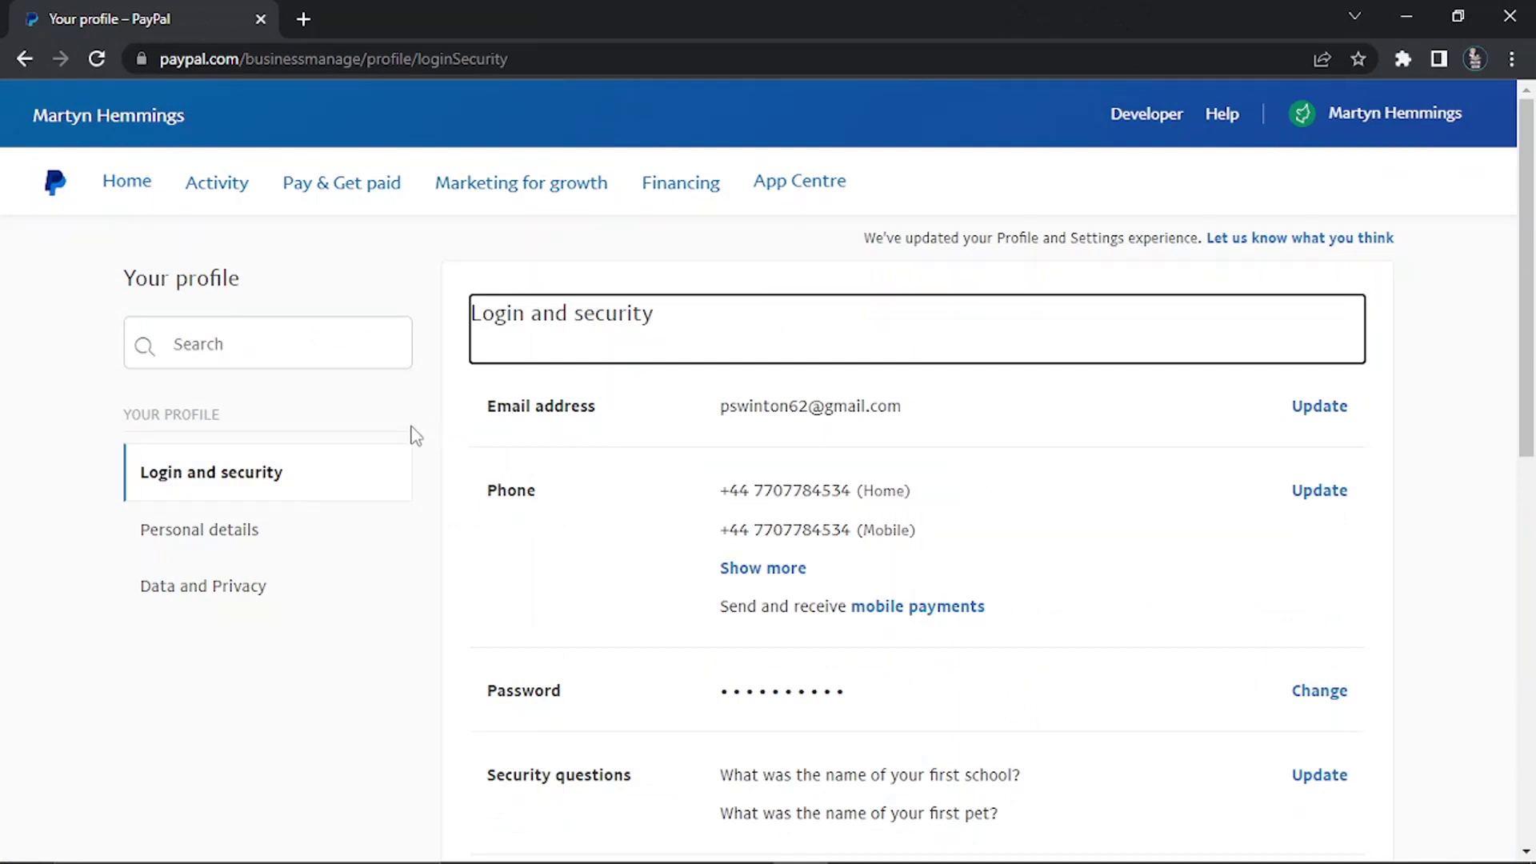
# Open the Personal details section showing the account name, email and phone numbers
pyautogui.moveTo(126, 419); pyautogui.dragTo(192, 416)
pyautogui.click(117, 410)
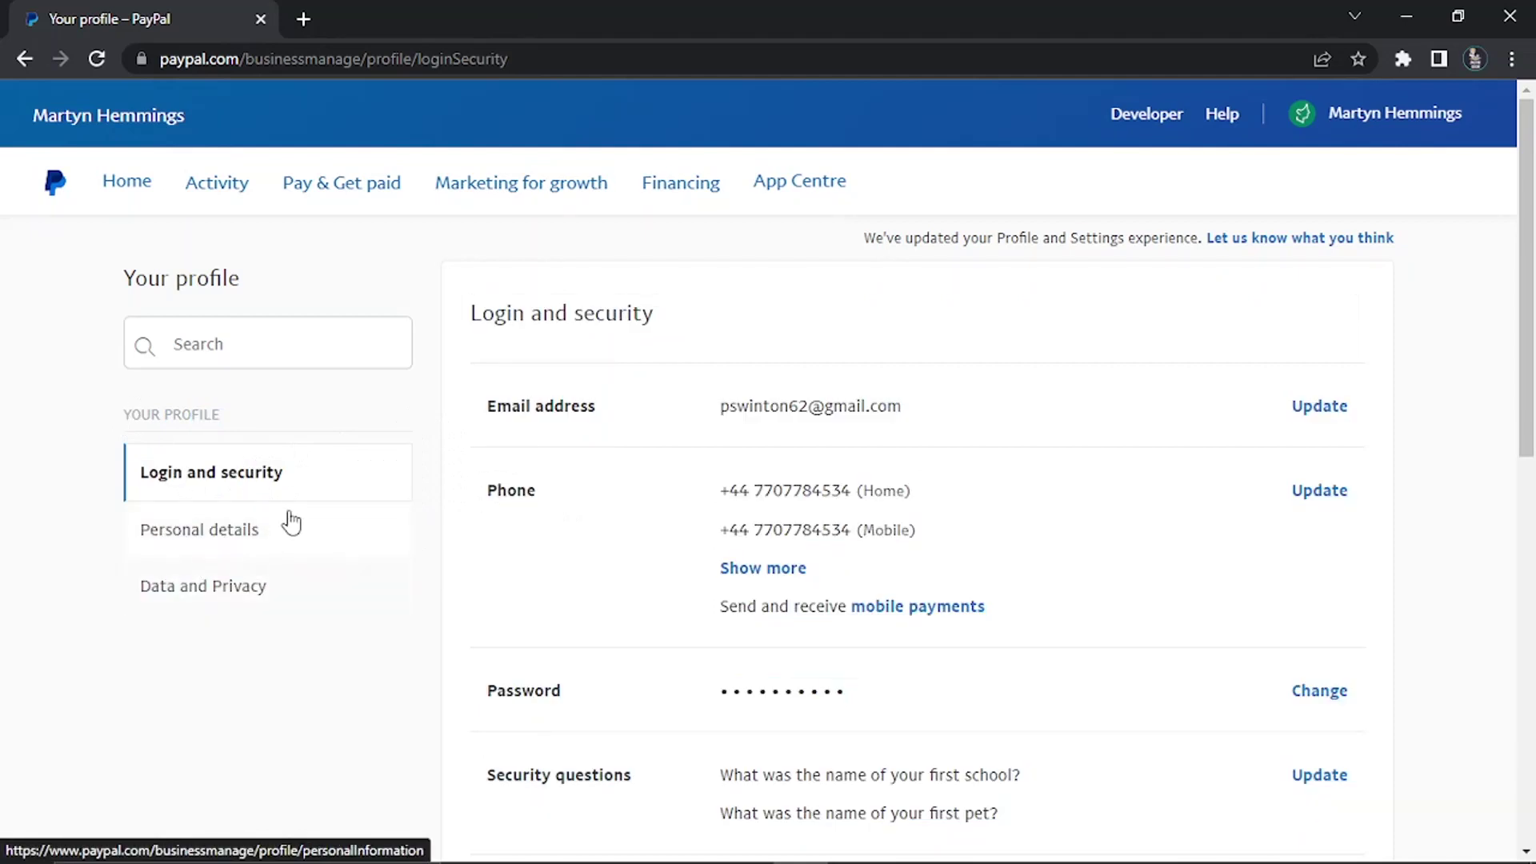
pyautogui.click(266, 533)
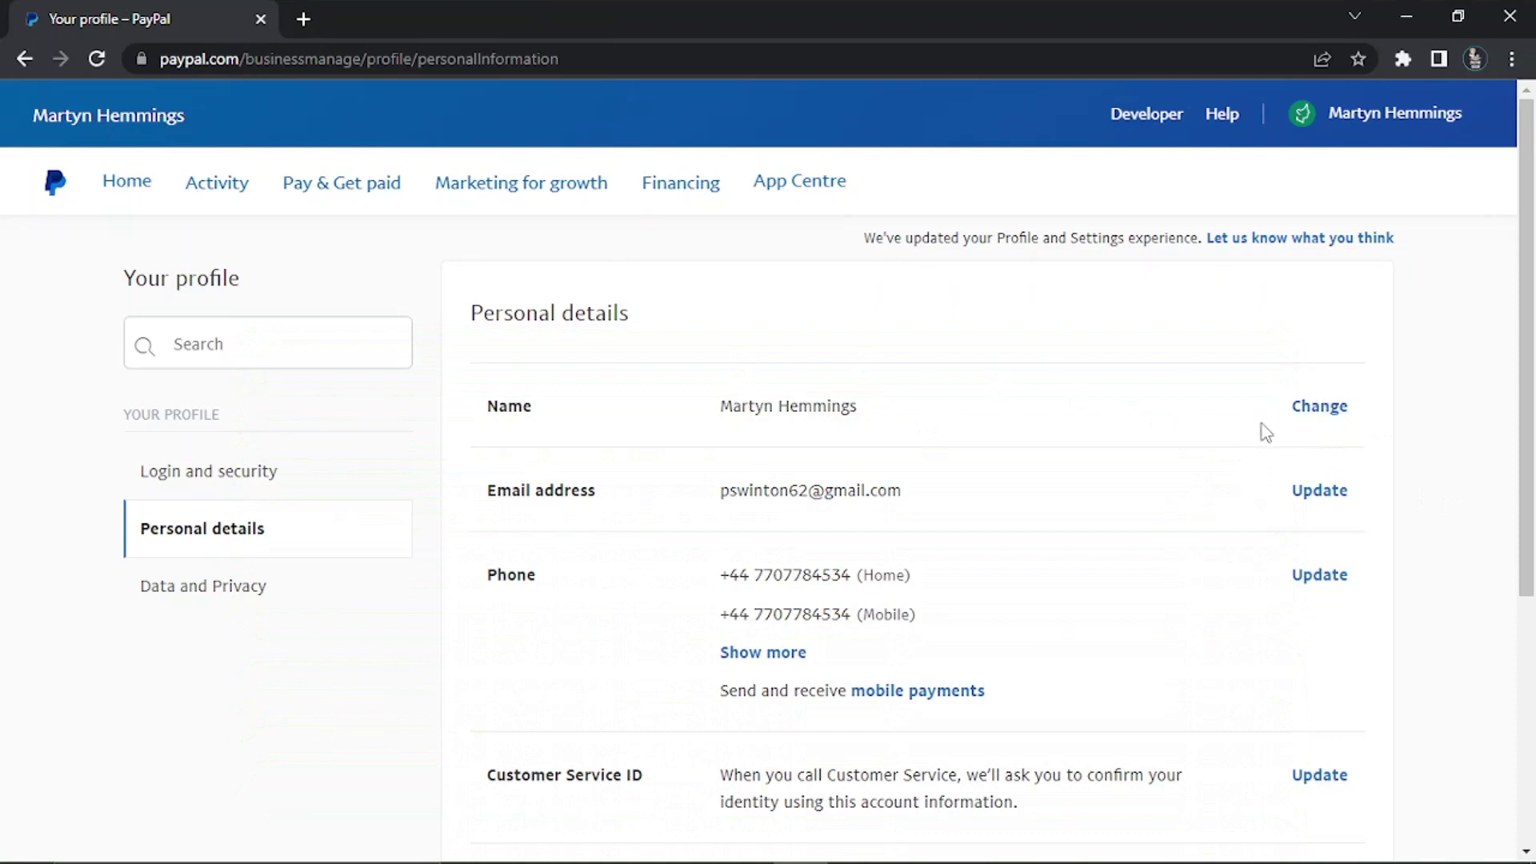
# Start changing the account name and pick 'Your name is incorrect' as the reason
pyautogui.click(1306, 411)
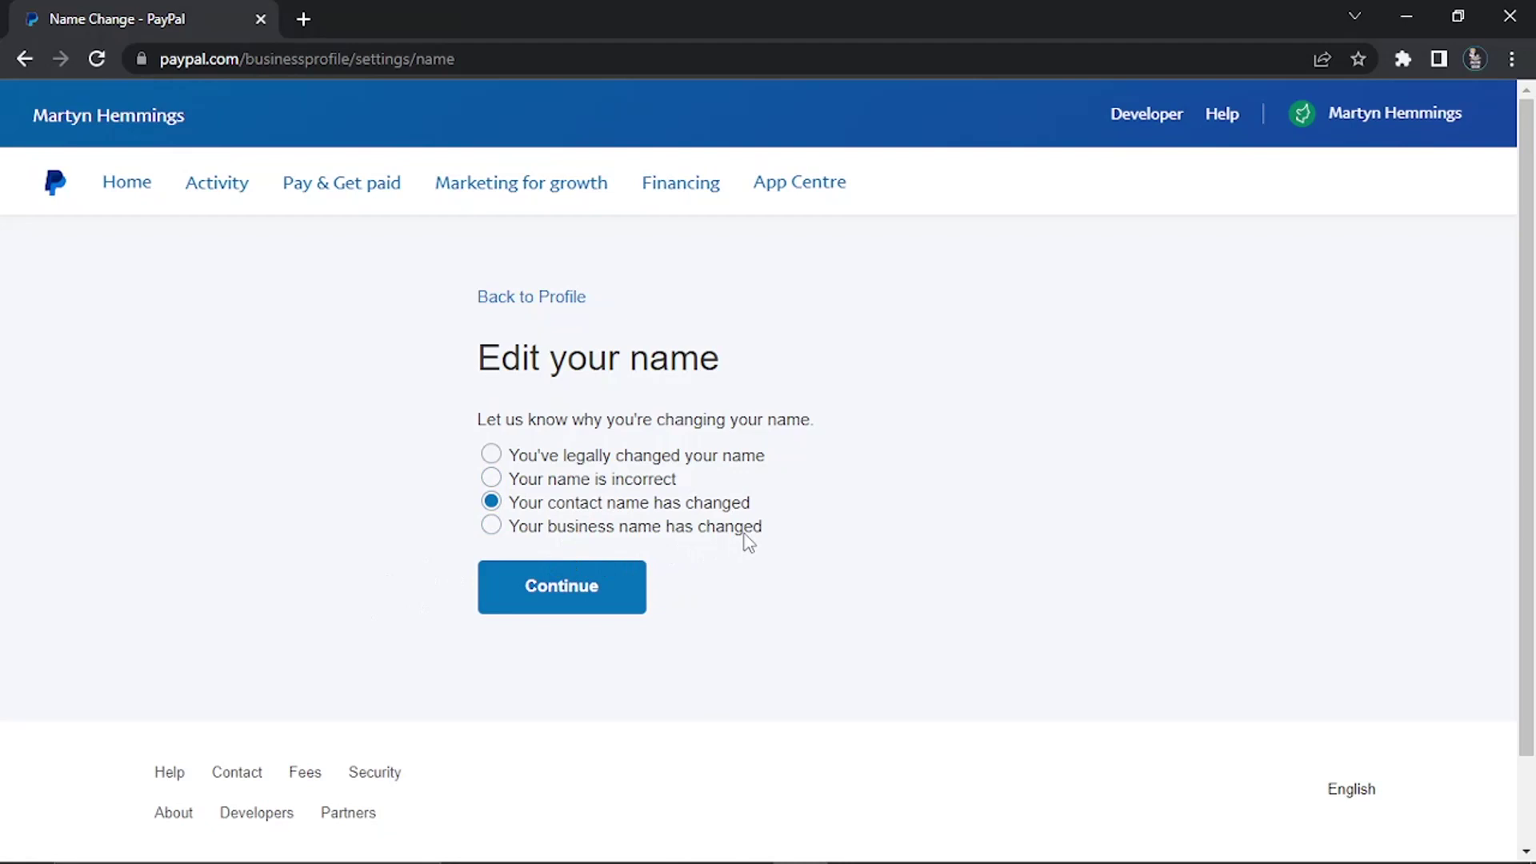
pyautogui.moveTo(763, 530); pyautogui.dragTo(519, 529)
pyautogui.click(840, 512)
pyautogui.click(501, 484)
# Review the documents required for 'You've legally changed your name', then return to the reasons list
pyautogui.click(492, 455)
pyautogui.click(576, 609)
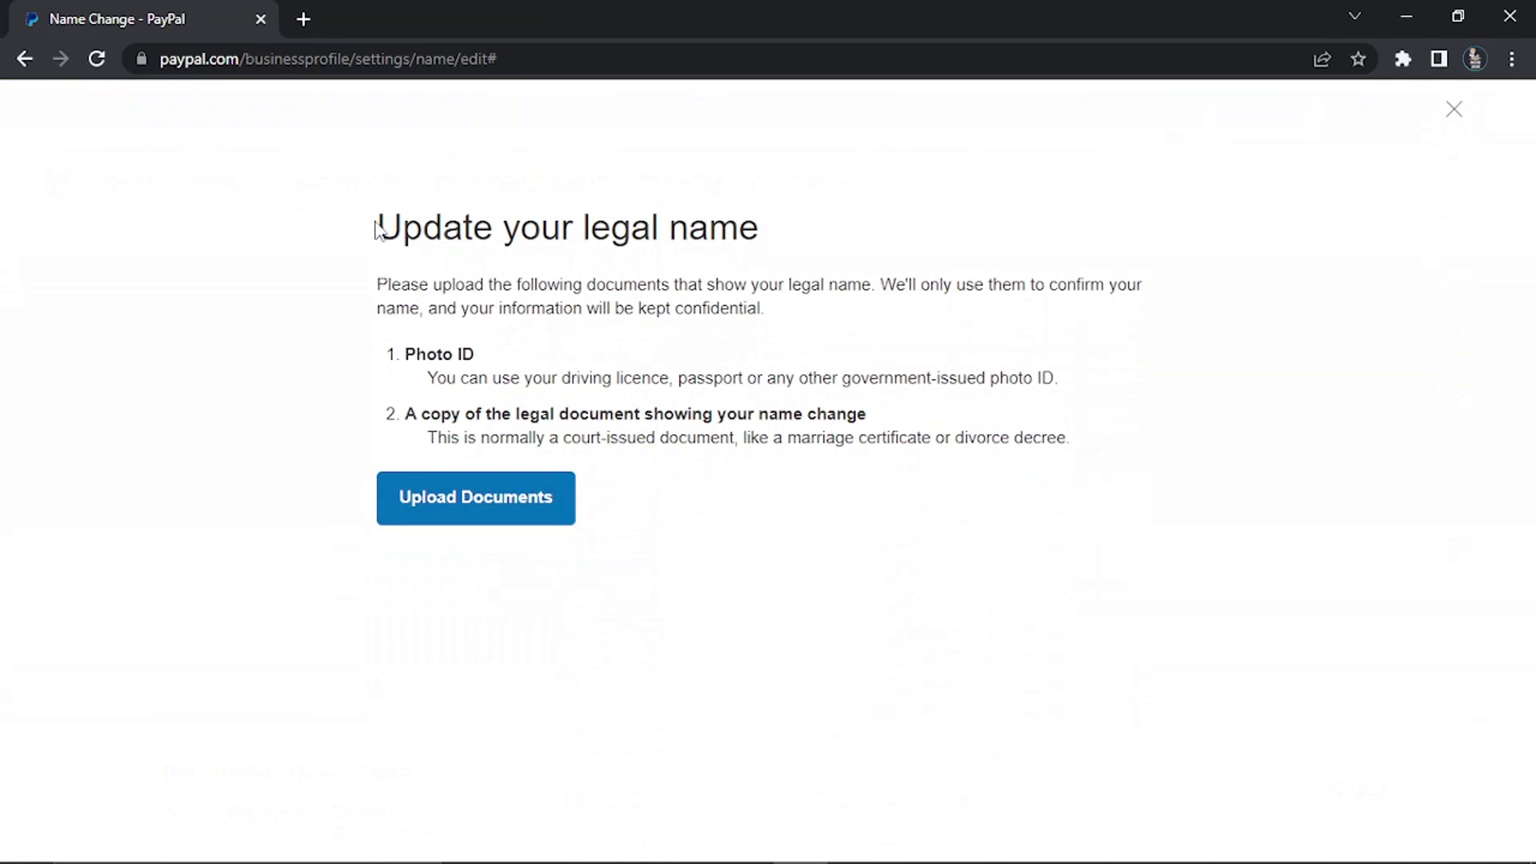
pyautogui.moveTo(377, 223); pyautogui.dragTo(703, 312)
pyautogui.click(814, 319)
pyautogui.hotkey('alt', 'Left')
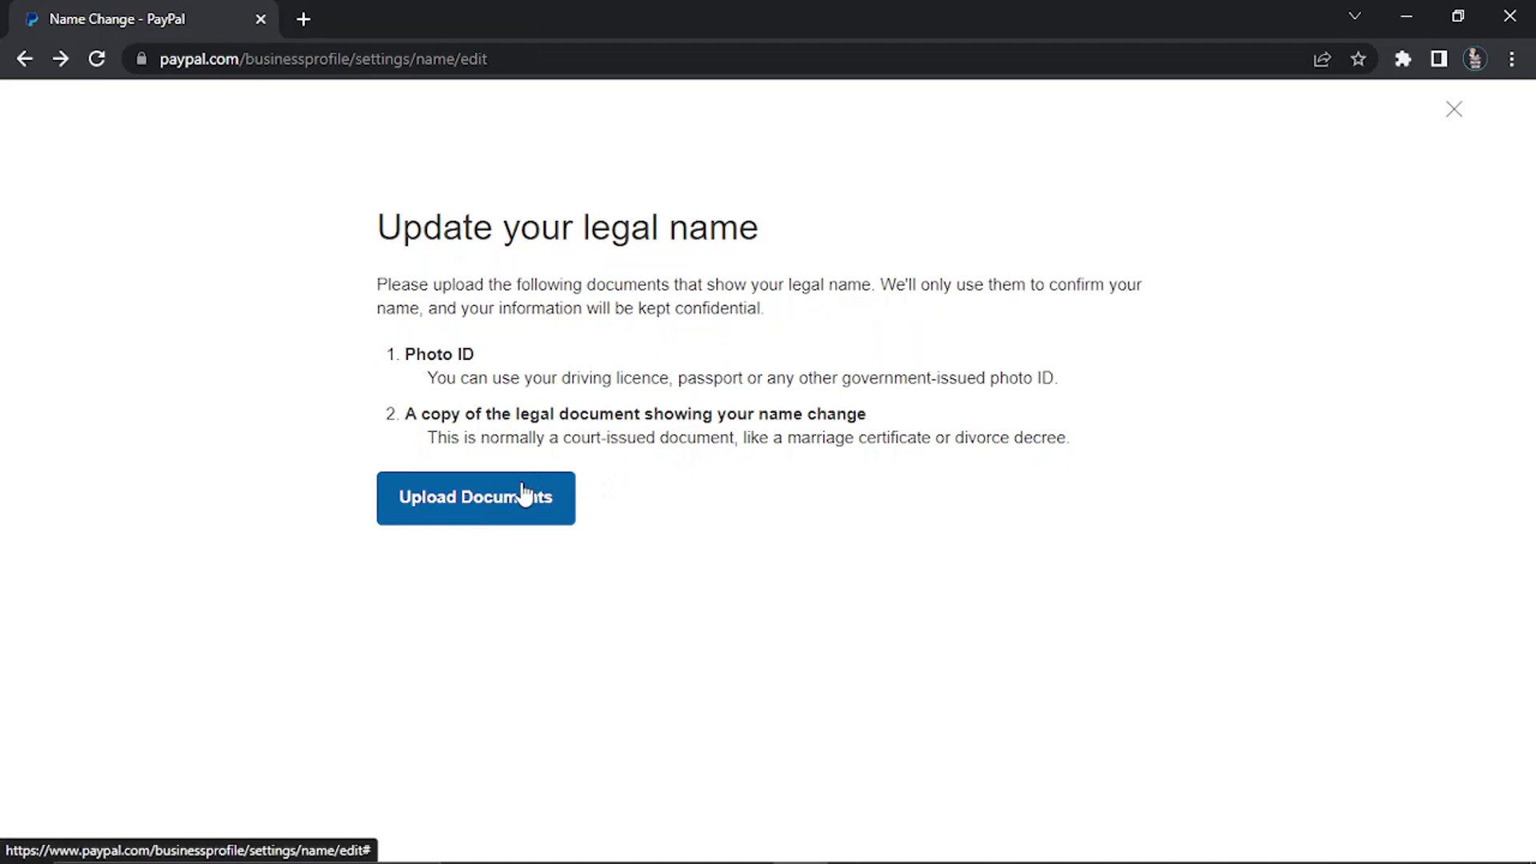
pyautogui.click(16, 62)
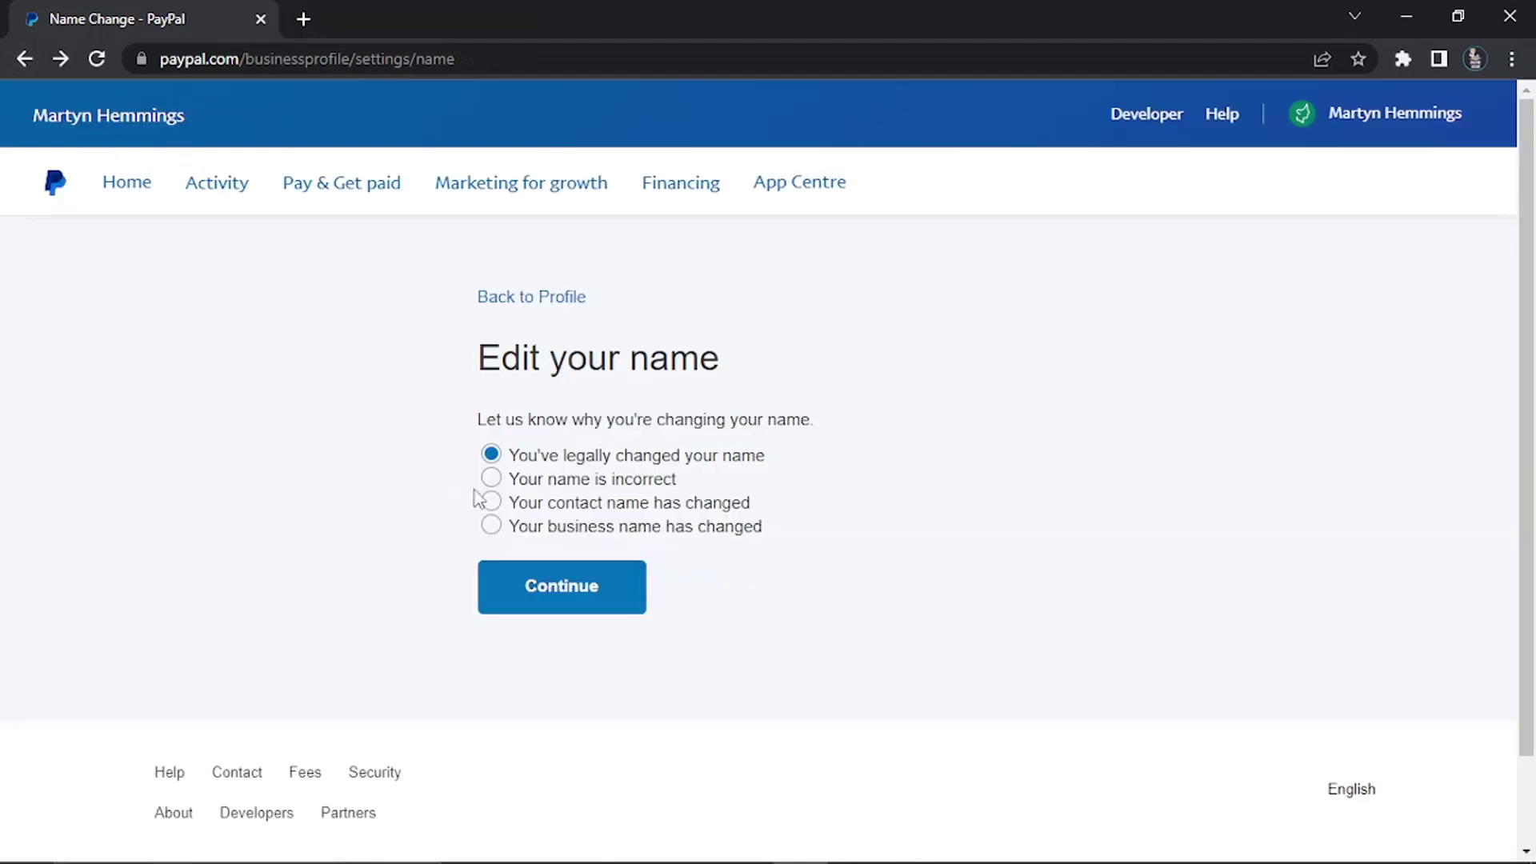
# Continue with 'Your name is incorrect' to reach the minor name correction form
pyautogui.click(491, 479)
pyautogui.click(597, 588)
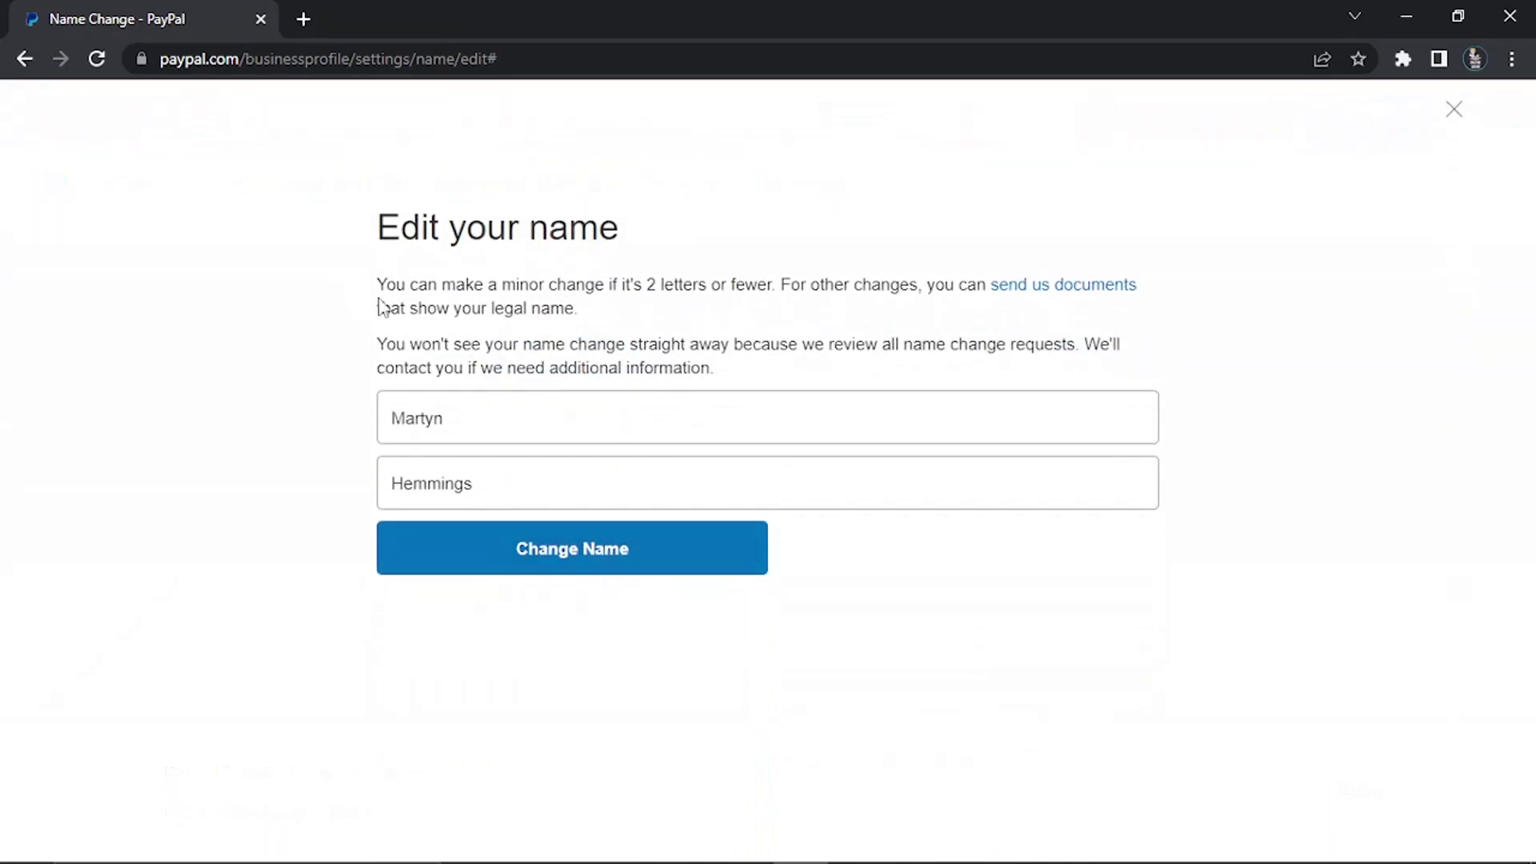
pyautogui.moveTo(379, 308); pyautogui.dragTo(508, 304)
pyautogui.click(510, 304)
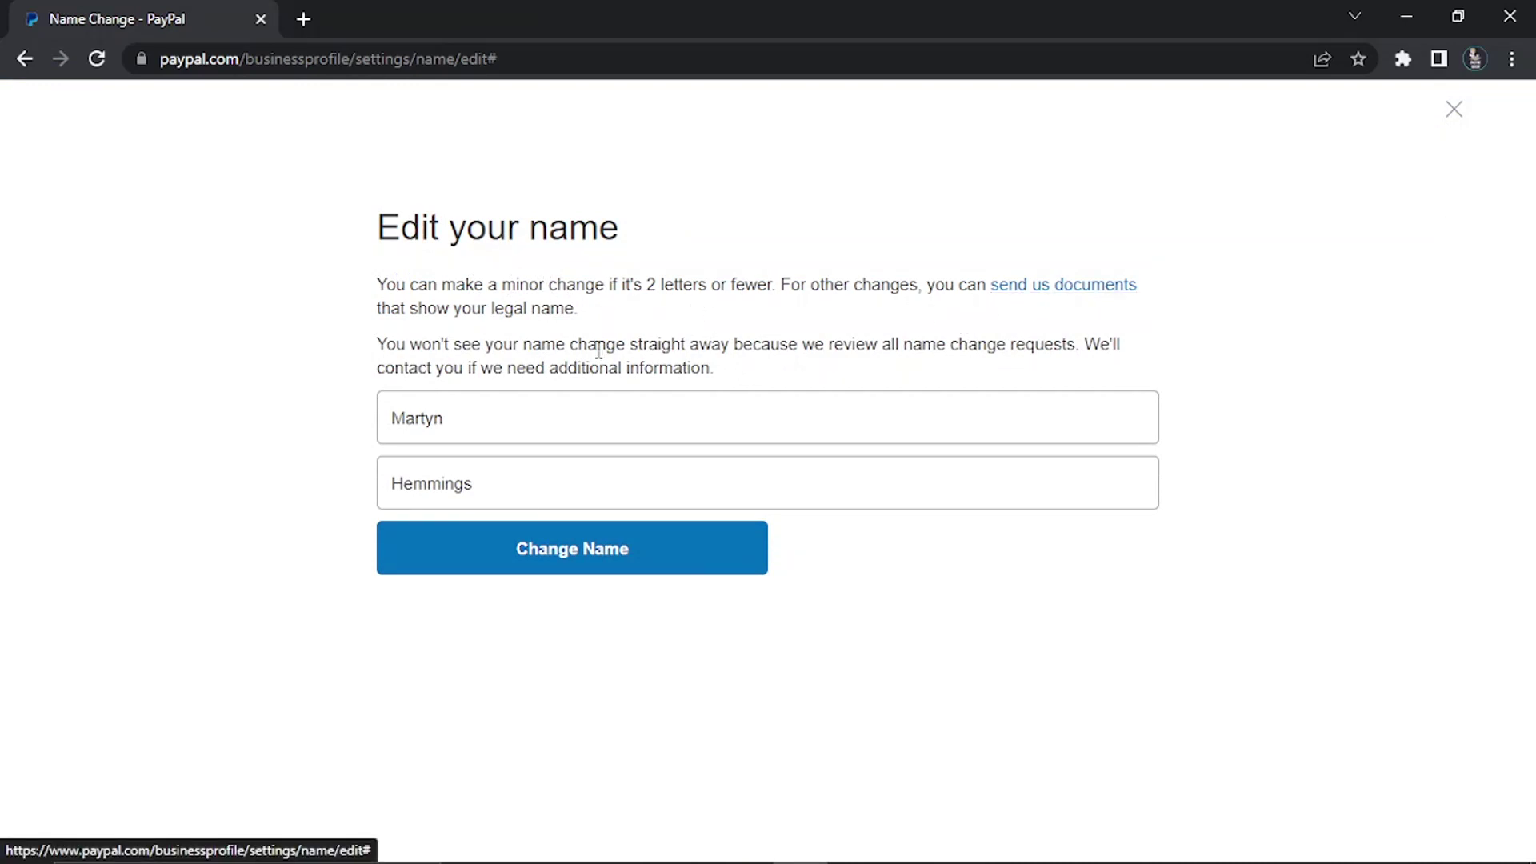
# Try changing the first name's last letter to 'i', then restore it to 'y'
pyautogui.click(435, 422)
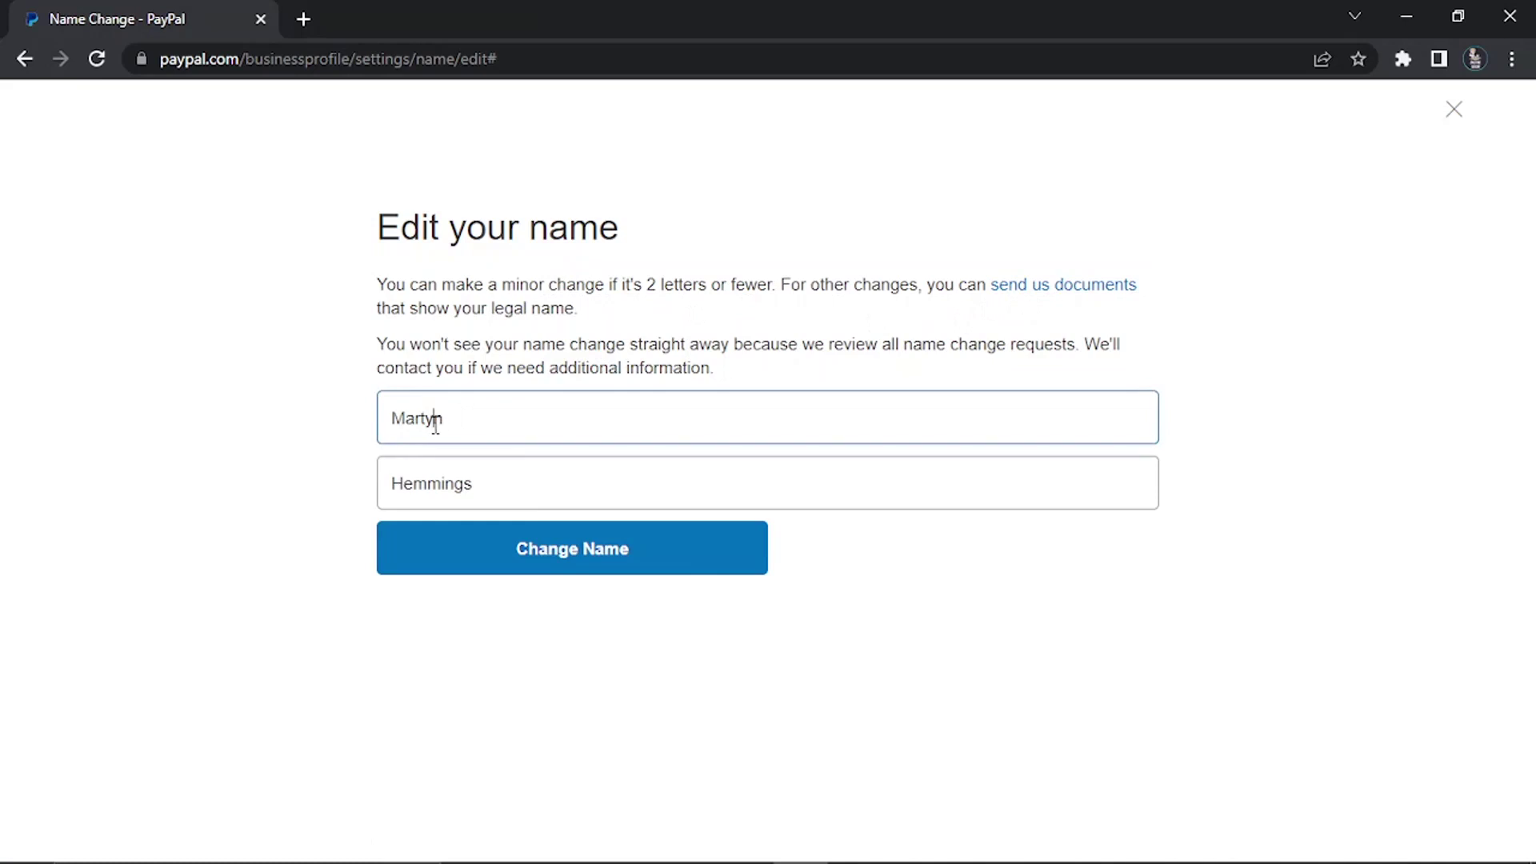
pyautogui.press('BackSpace')
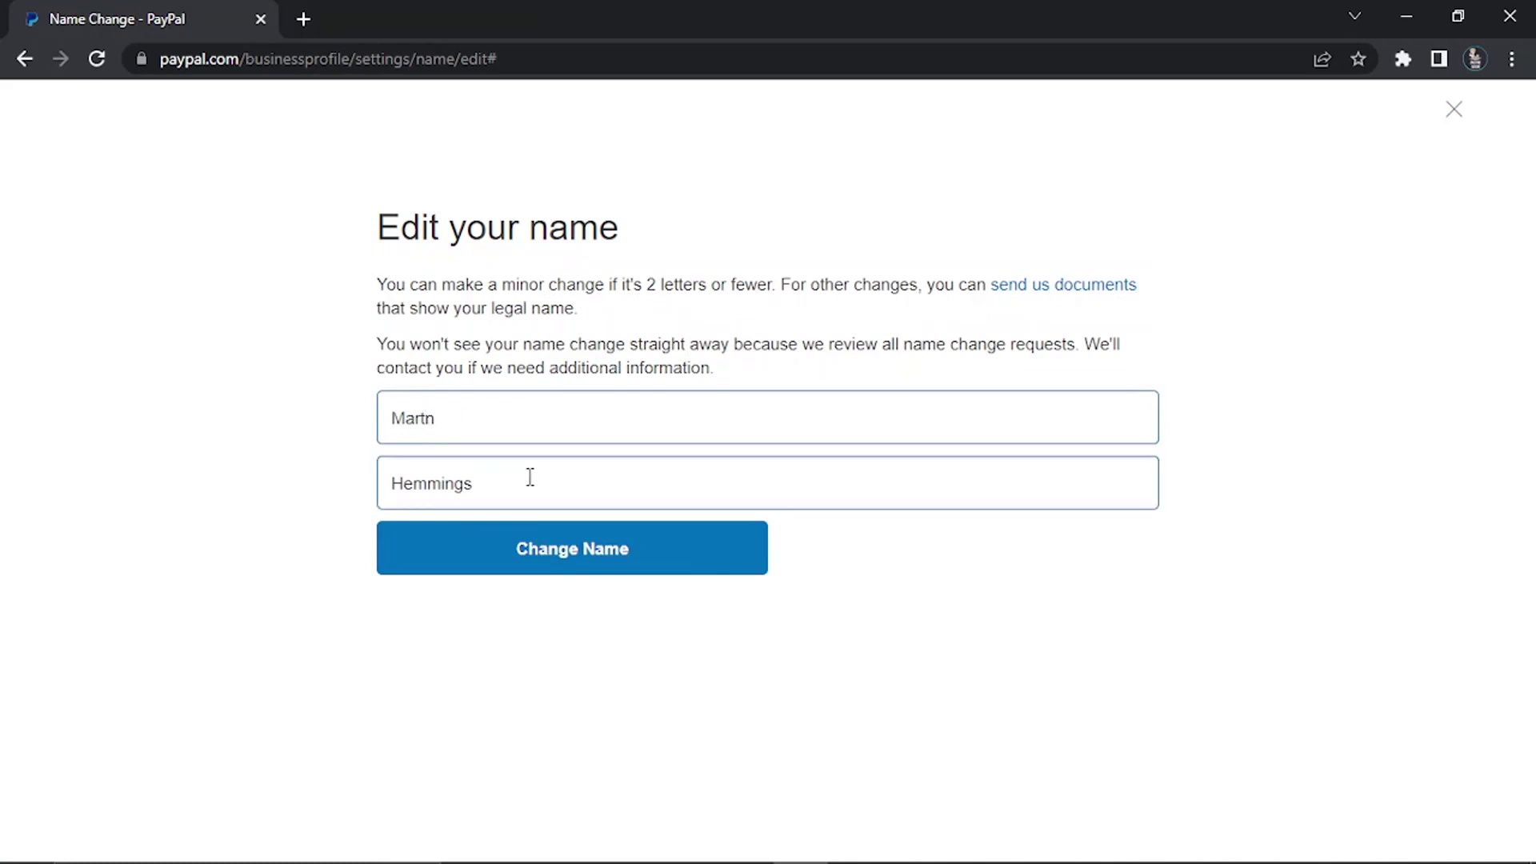
pyautogui.write('i')
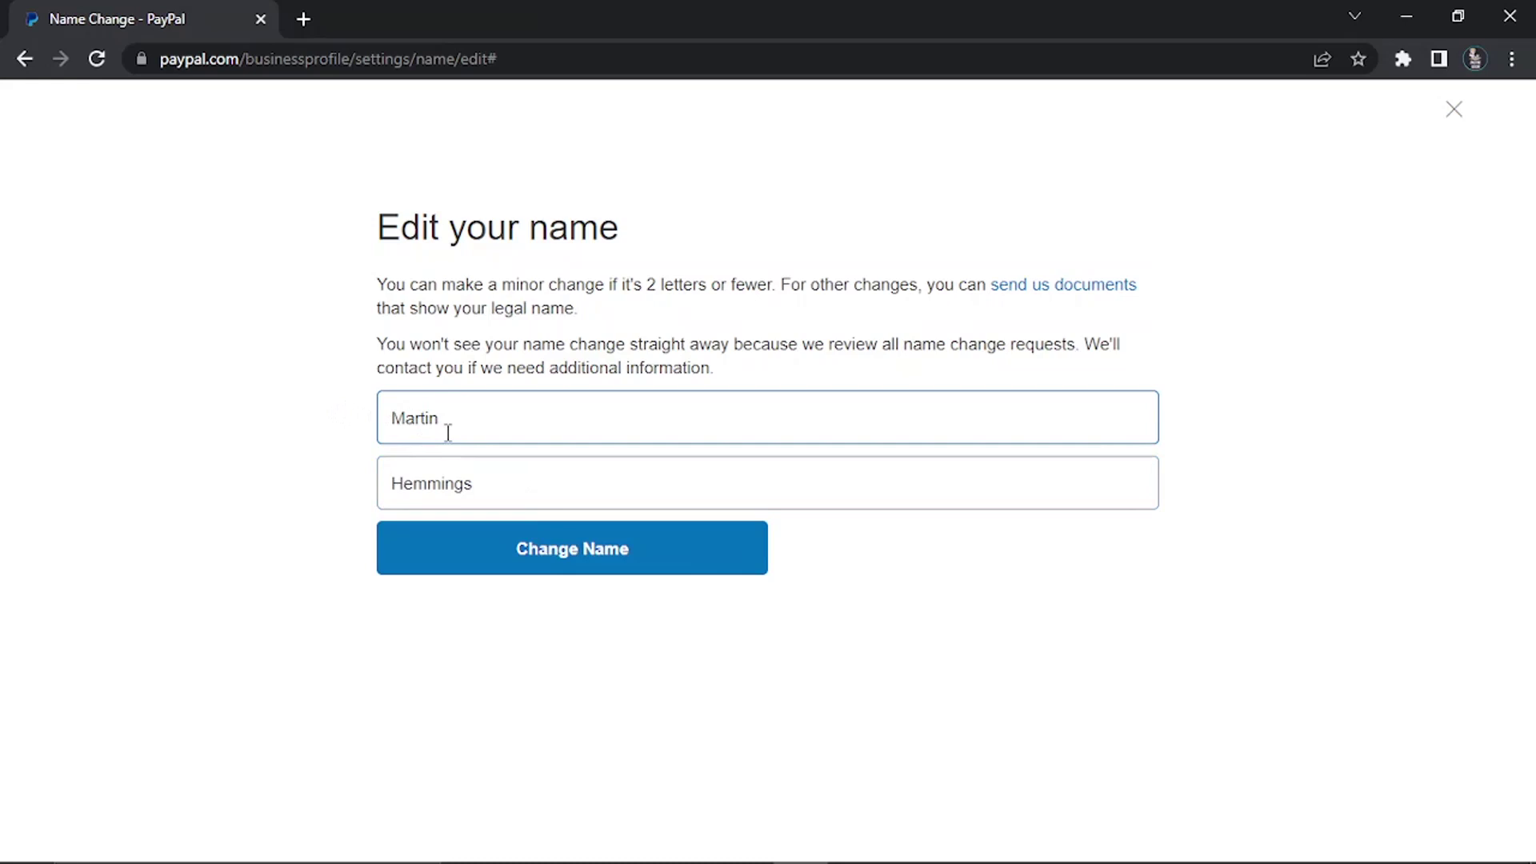
pyautogui.press('BackSpace')
pyautogui.write('y')
pyautogui.click(1240, 333)
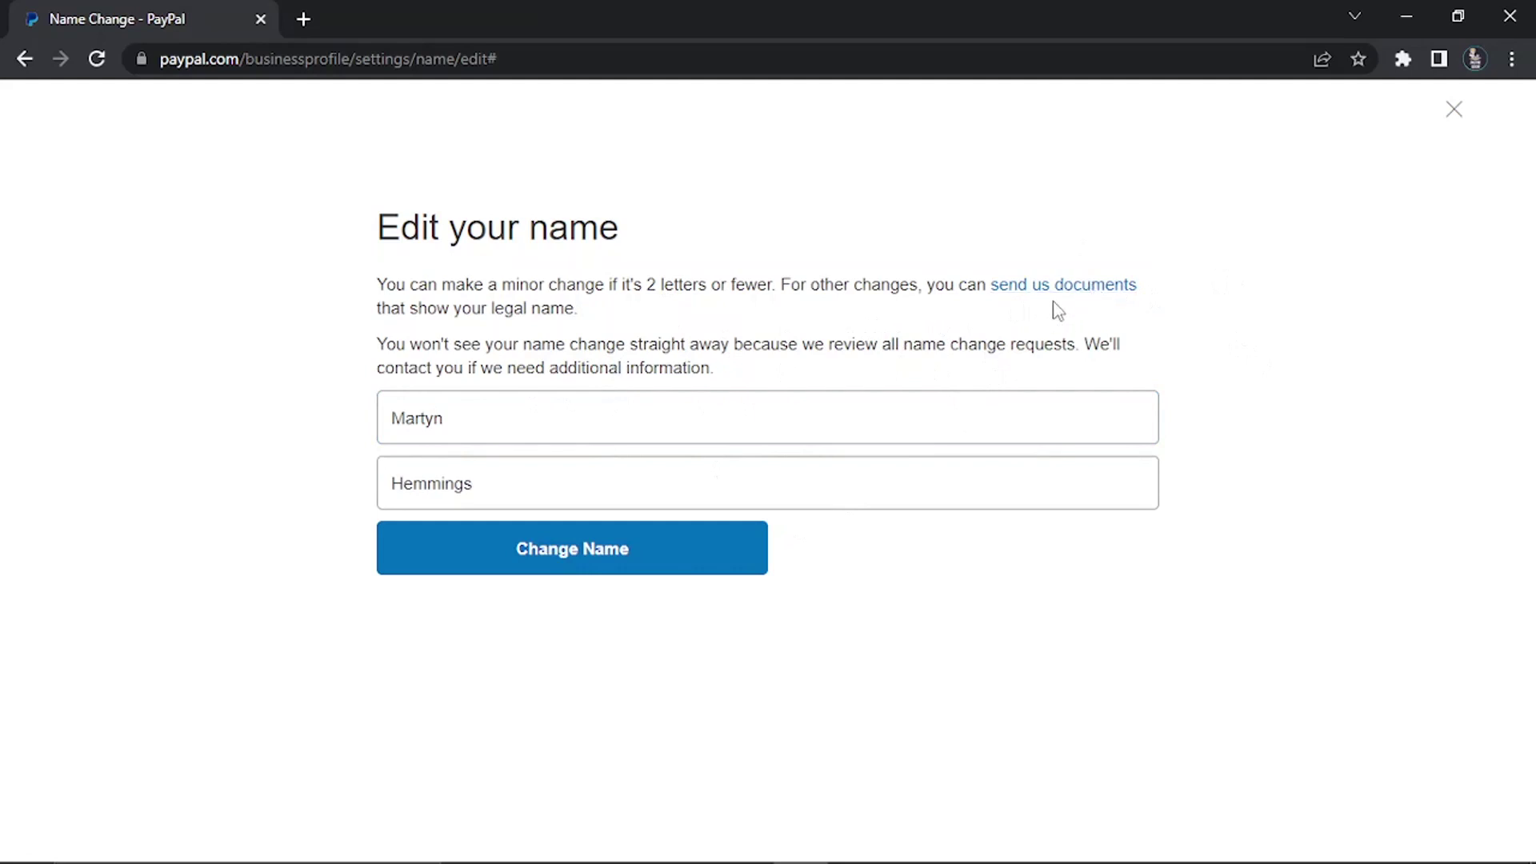
# Choose 'Your contact name has changed' and review its Photo ID and letterhead document requirements
pyautogui.click(1457, 114)
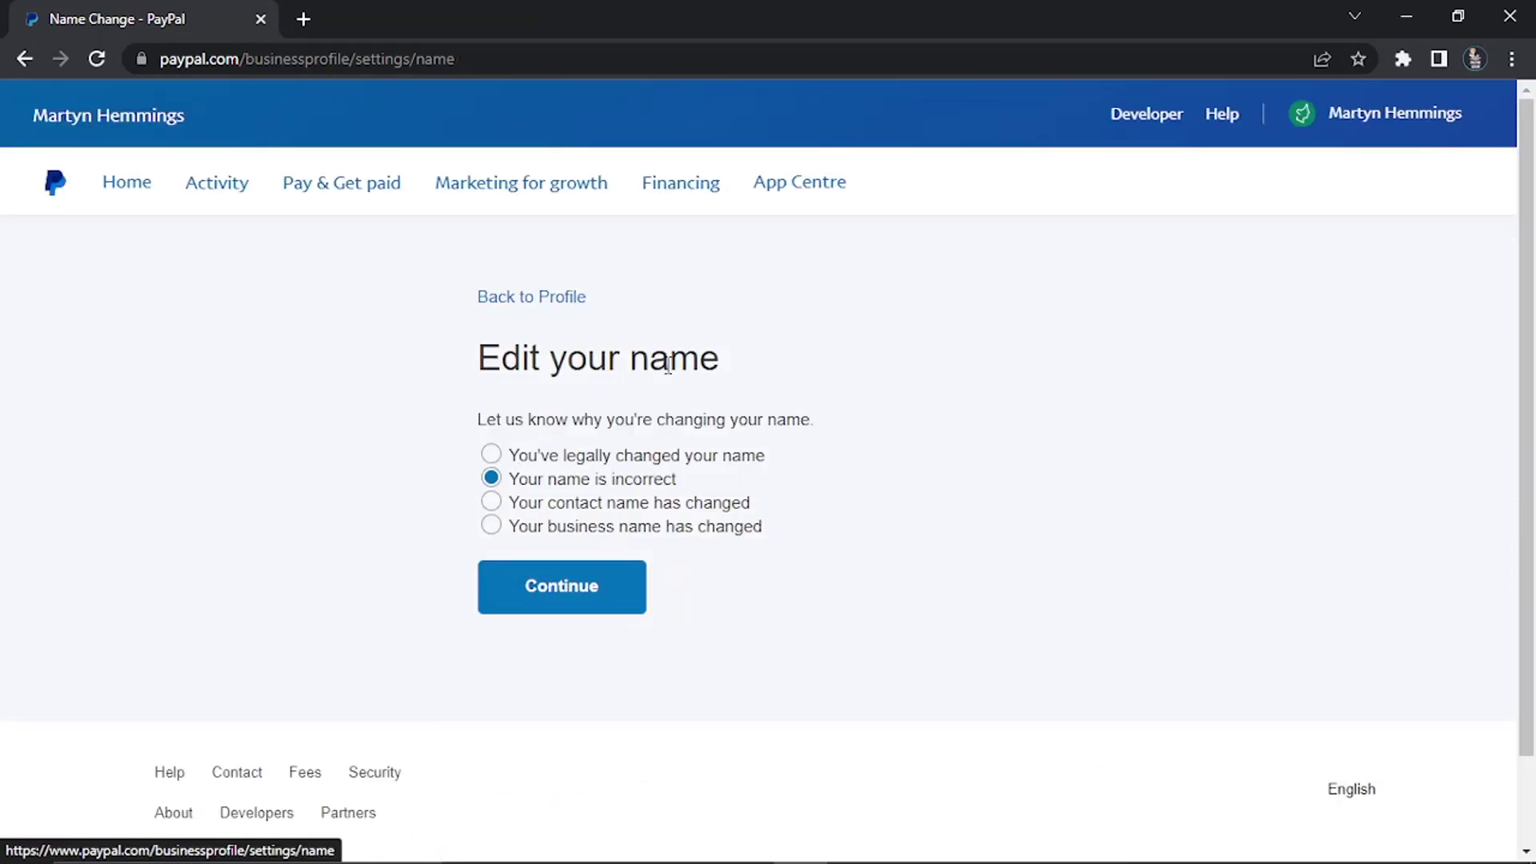
pyautogui.click(503, 506)
pyautogui.click(569, 601)
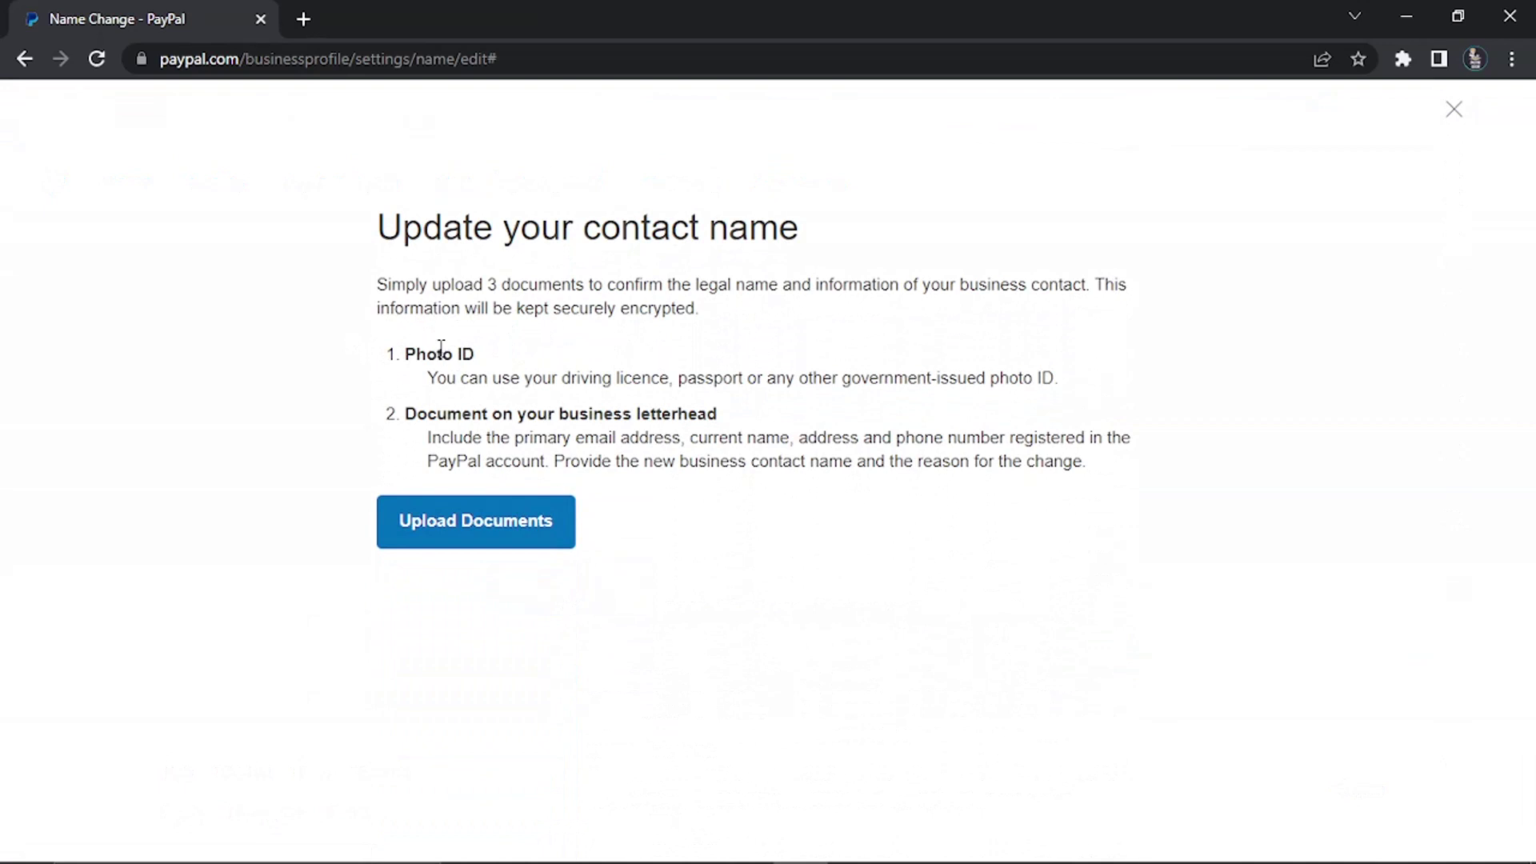
pyautogui.moveTo(377, 357); pyautogui.dragTo(478, 360)
pyautogui.click(480, 360)
pyautogui.moveTo(532, 461); pyautogui.dragTo(598, 438)
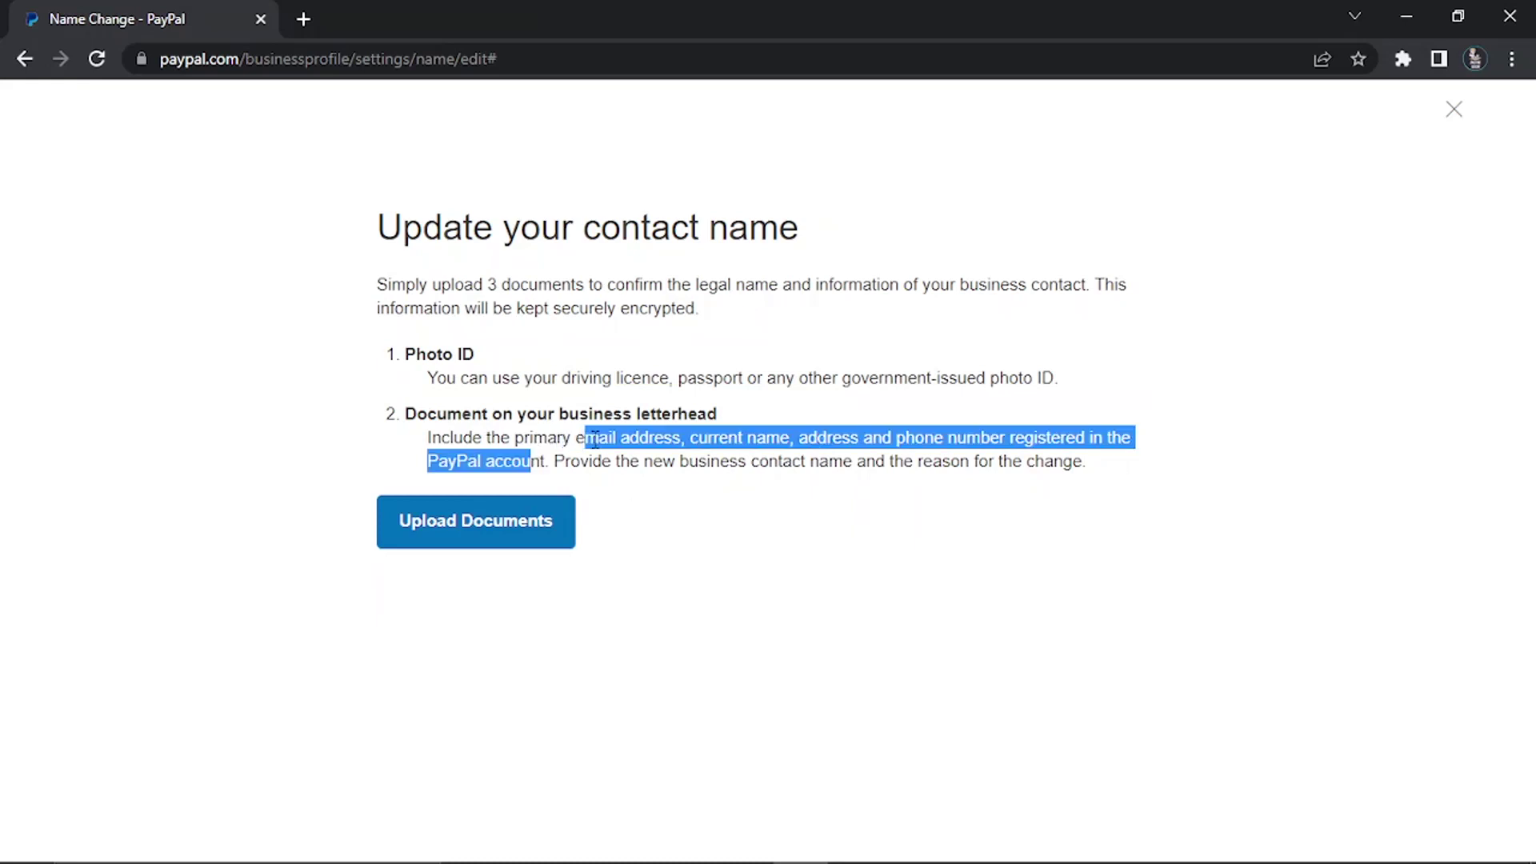
pyautogui.click(599, 438)
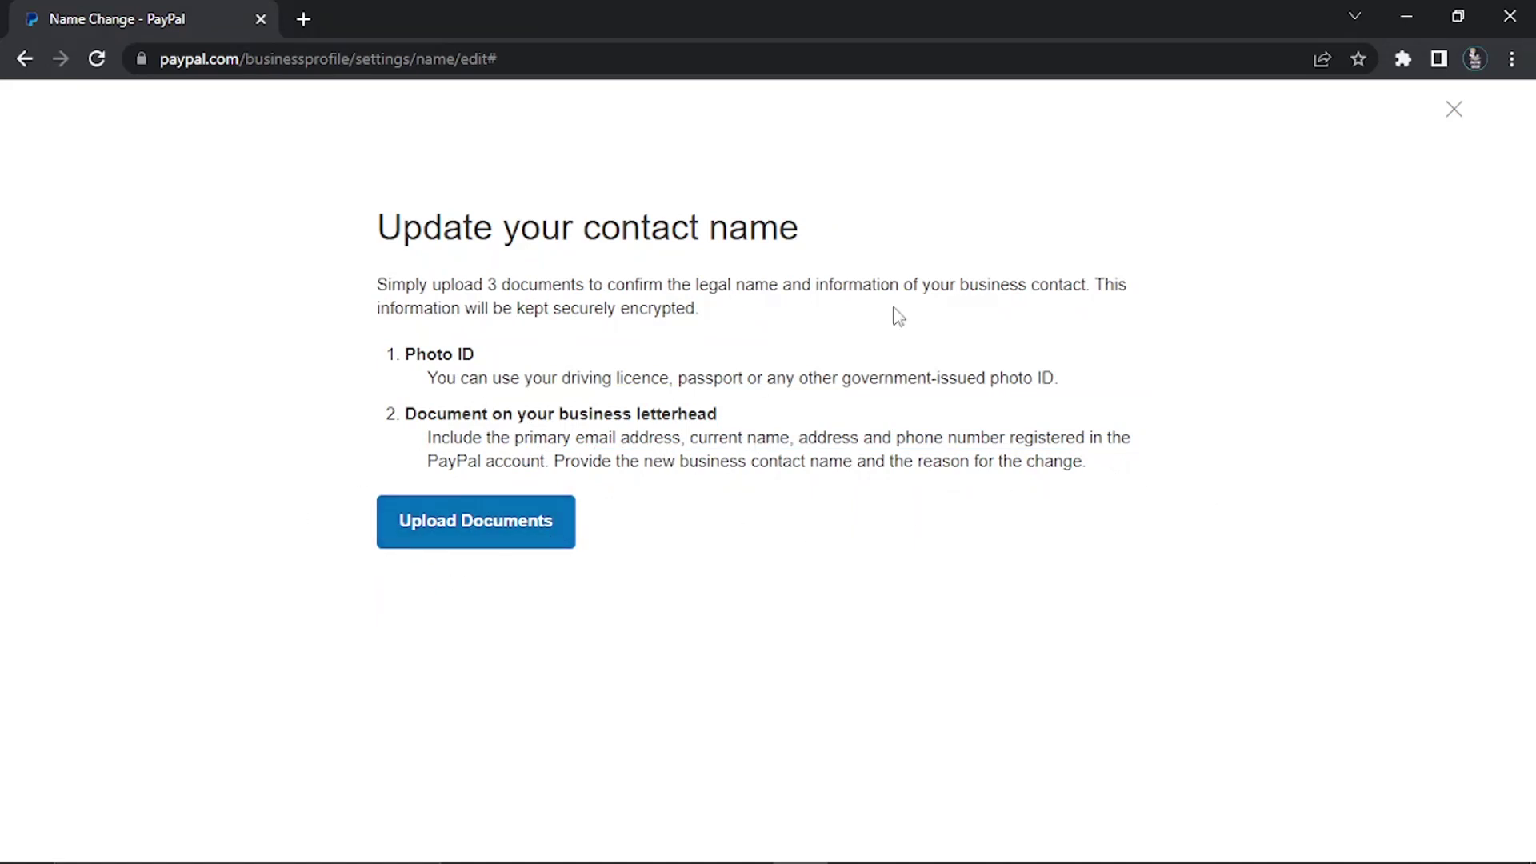
pyautogui.moveTo(836, 240); pyautogui.dragTo(404, 231)
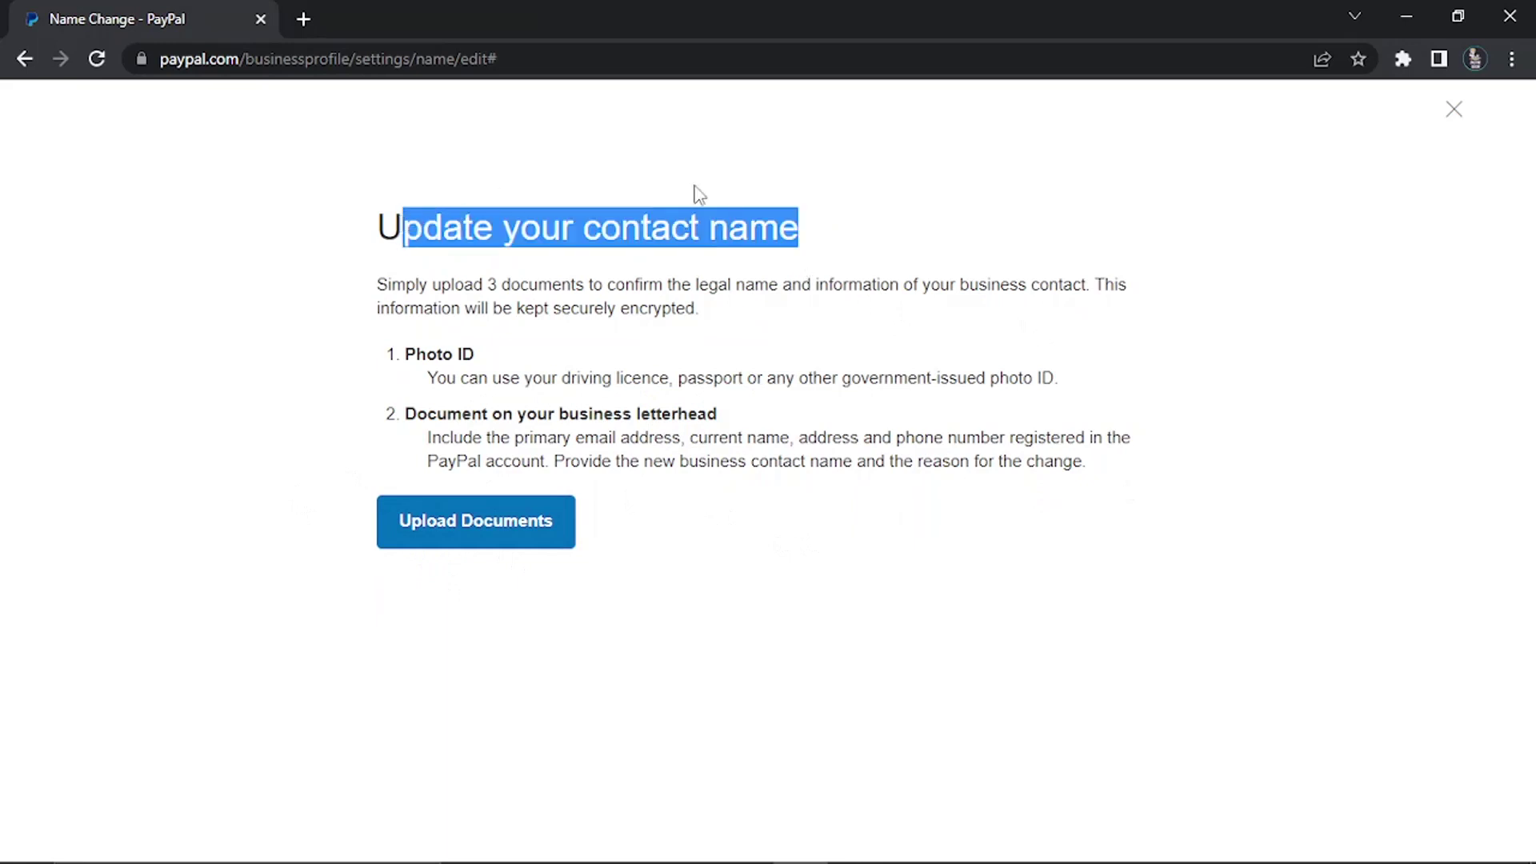
pyautogui.click(916, 224)
# Pick 'Your business name has changed', view the current name in New business name, then close the form
pyautogui.click(1456, 114)
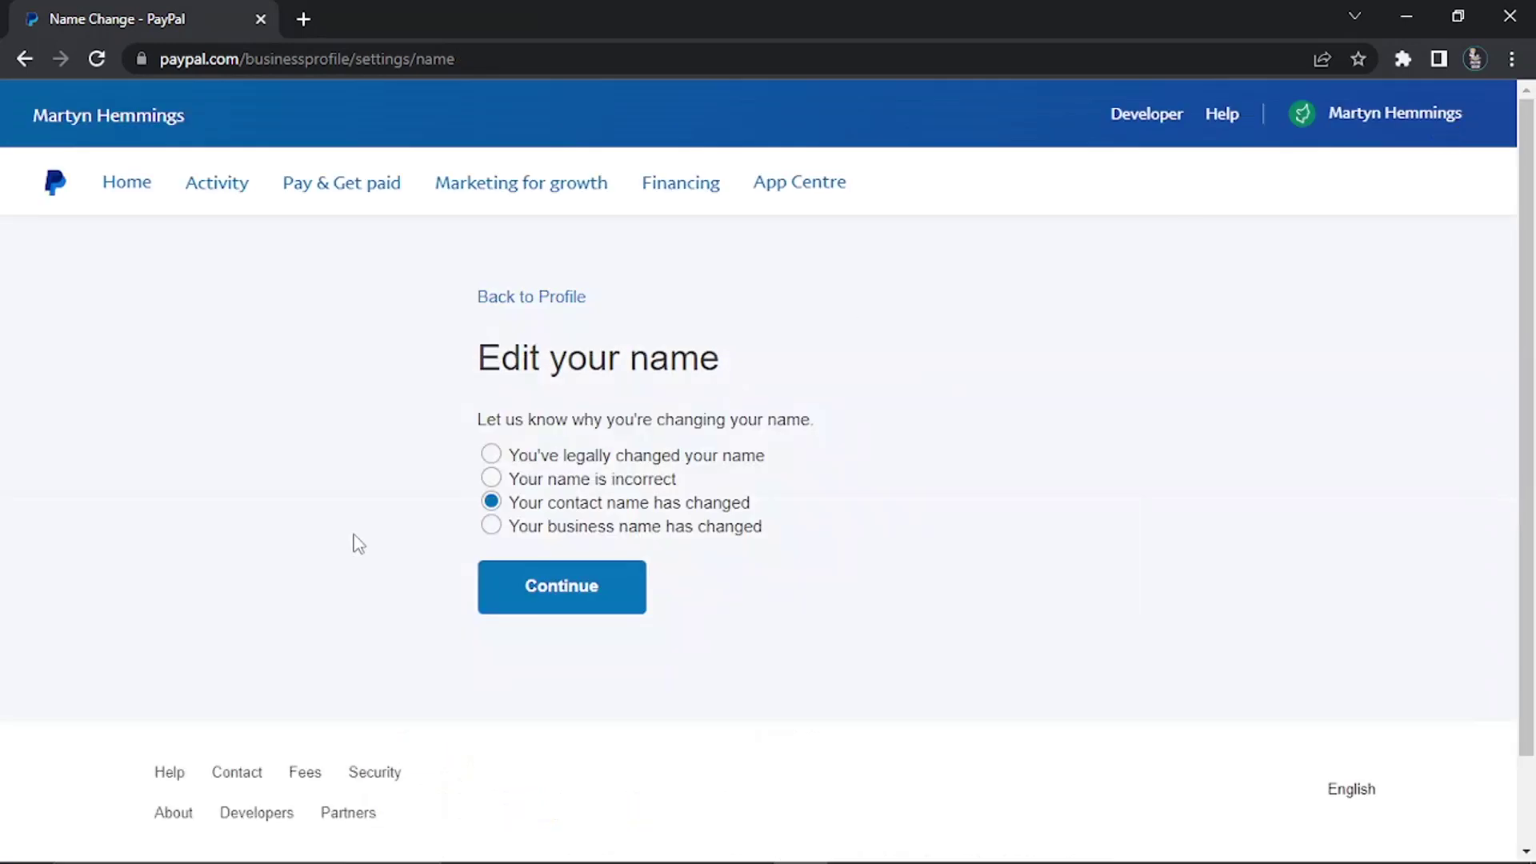
pyautogui.click(490, 526)
pyautogui.click(582, 590)
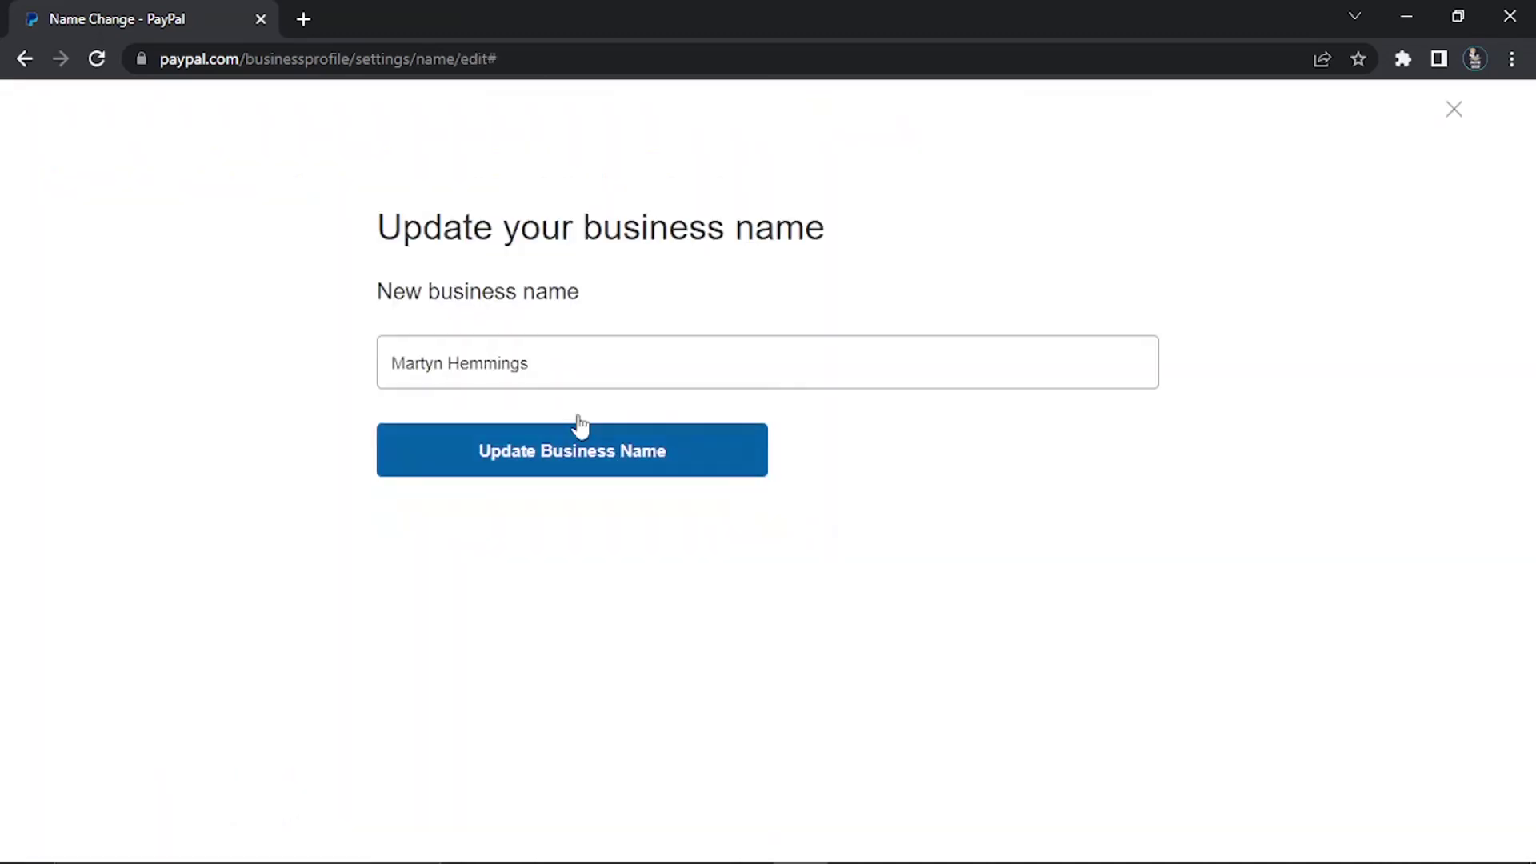
pyautogui.moveTo(590, 288); pyautogui.dragTo(281, 307)
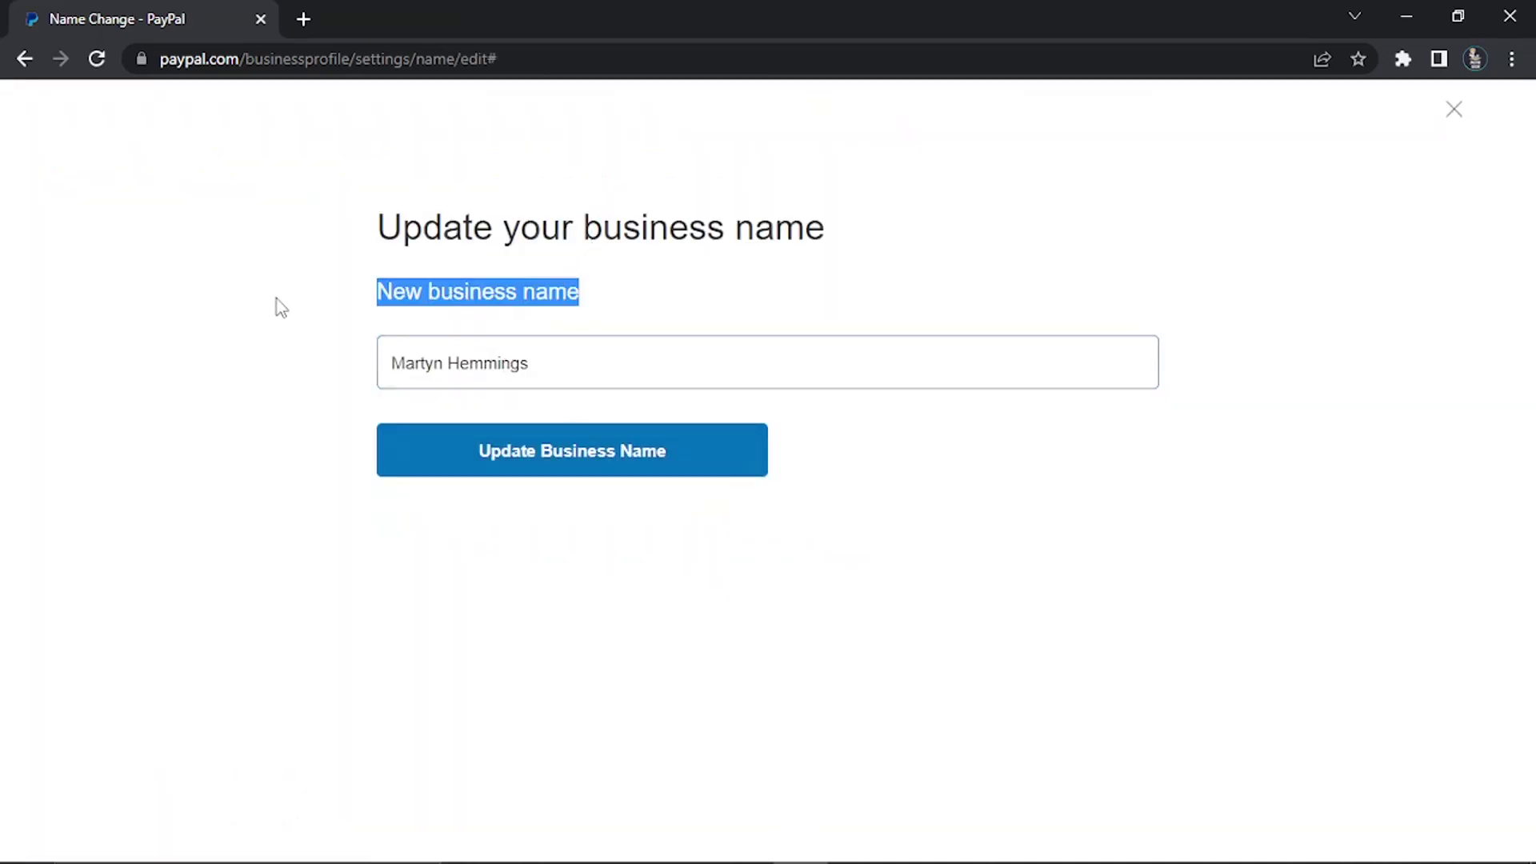
pyautogui.moveTo(661, 349); pyautogui.dragTo(291, 362)
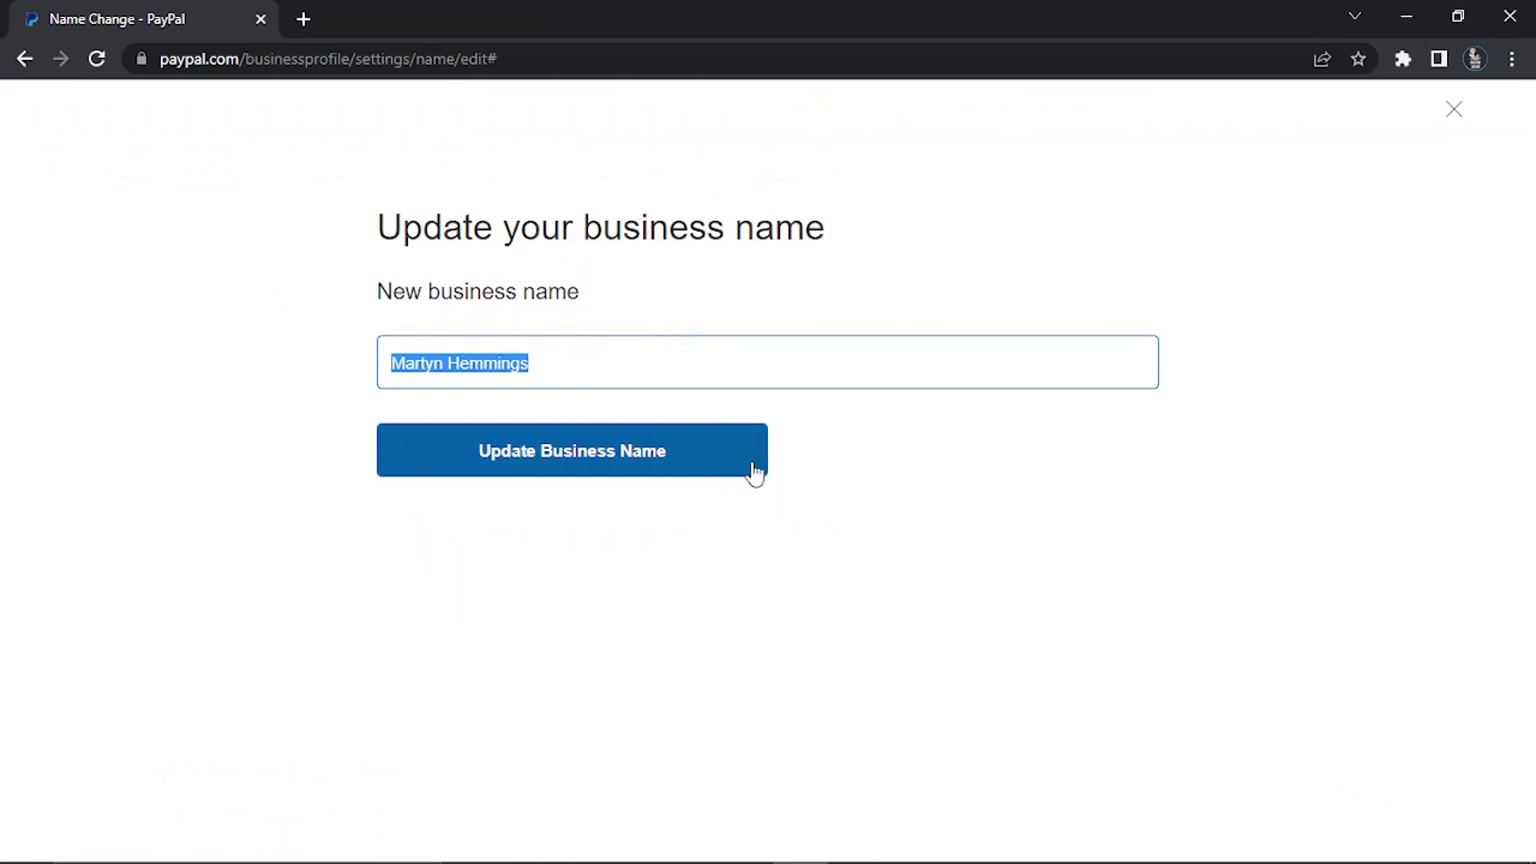
pyautogui.click(1500, 292)
pyautogui.click(1463, 110)
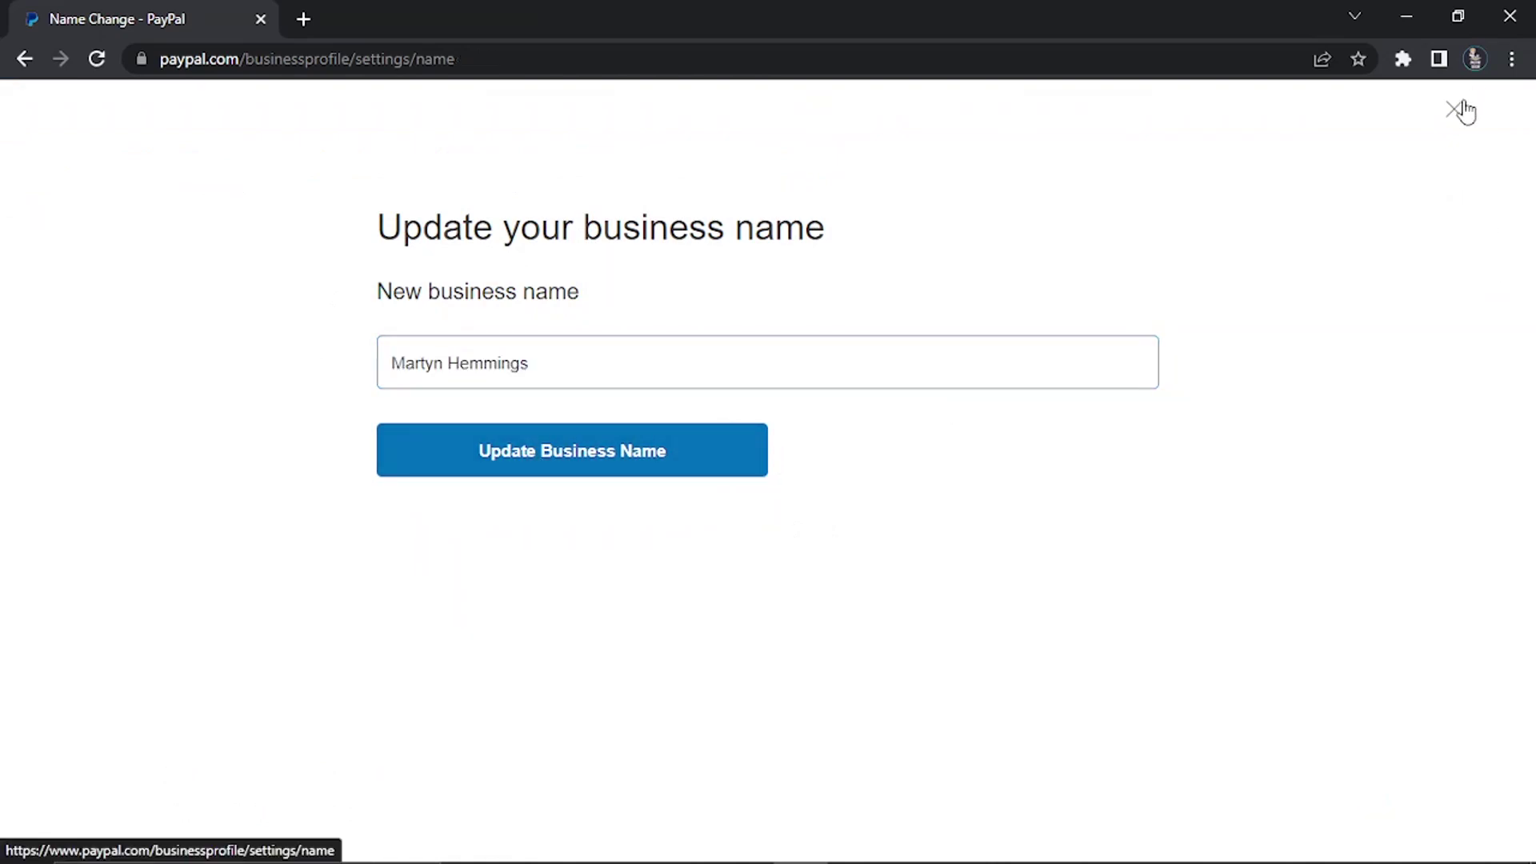